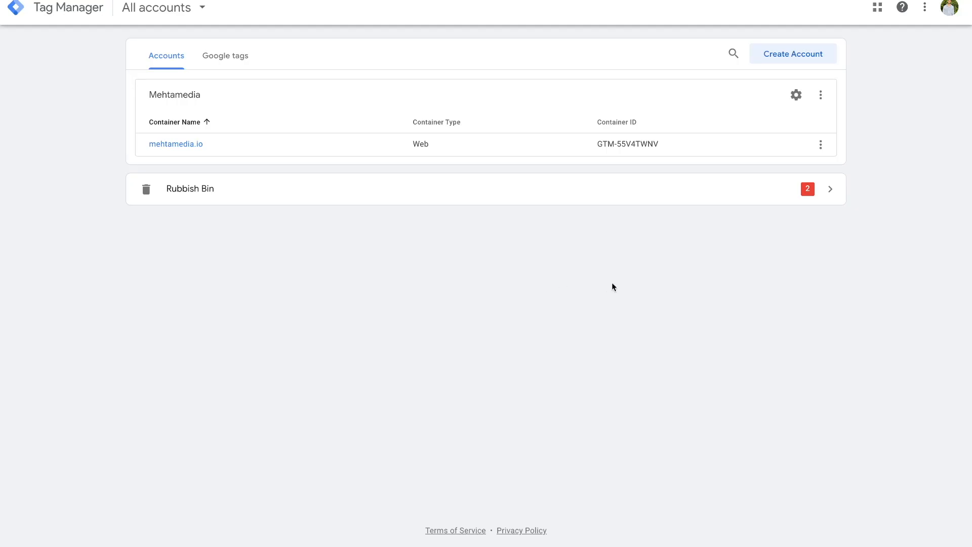
# Step: Begin a new account, enter YouTube test tutorial as its name and choose Canada as the country
pyautogui.click(790, 54)
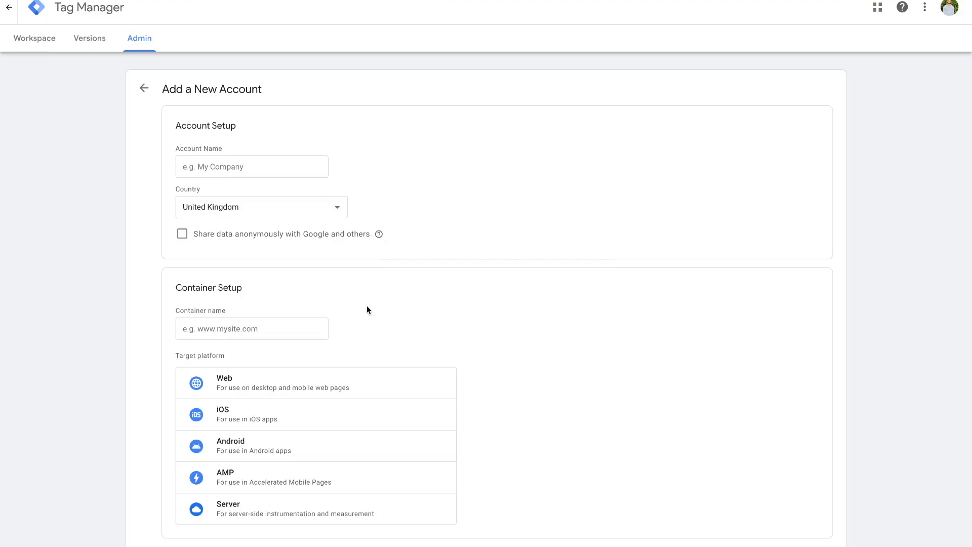
pyautogui.click(307, 166)
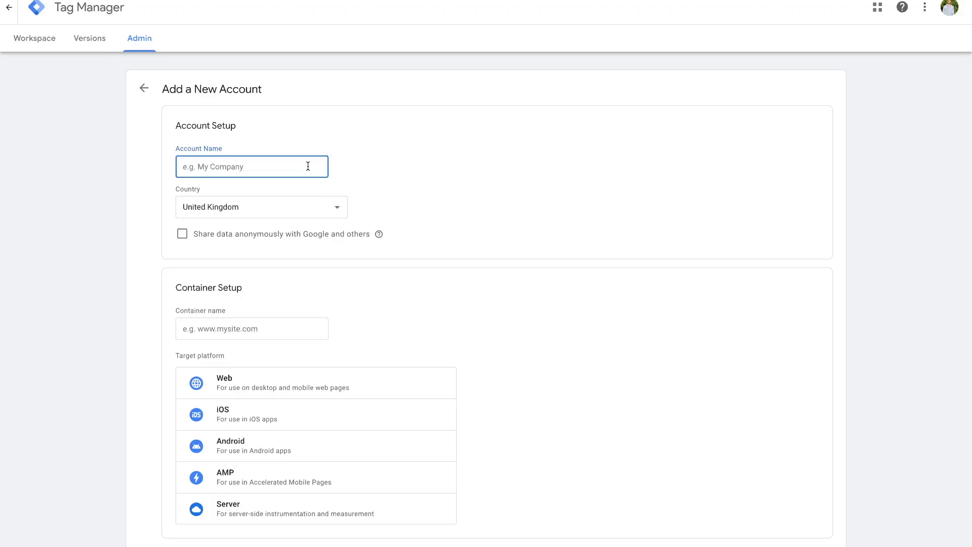
pyautogui.write('Youtueb test tutorial')
pyautogui.rightClick(188, 166)
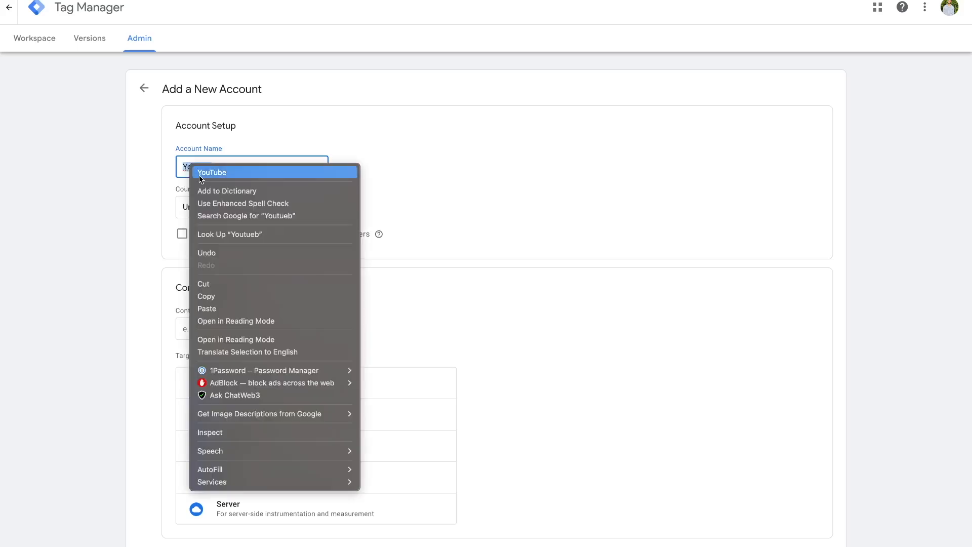
pyautogui.click(208, 171)
pyautogui.click(189, 202)
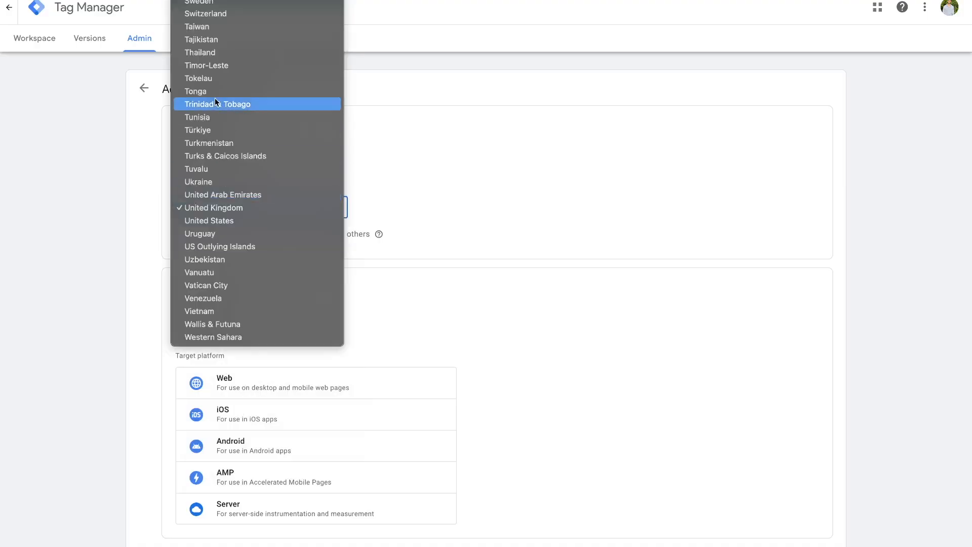
pyautogui.scroll(15, 214, 98)
pyautogui.scroll(20, 214, 98)
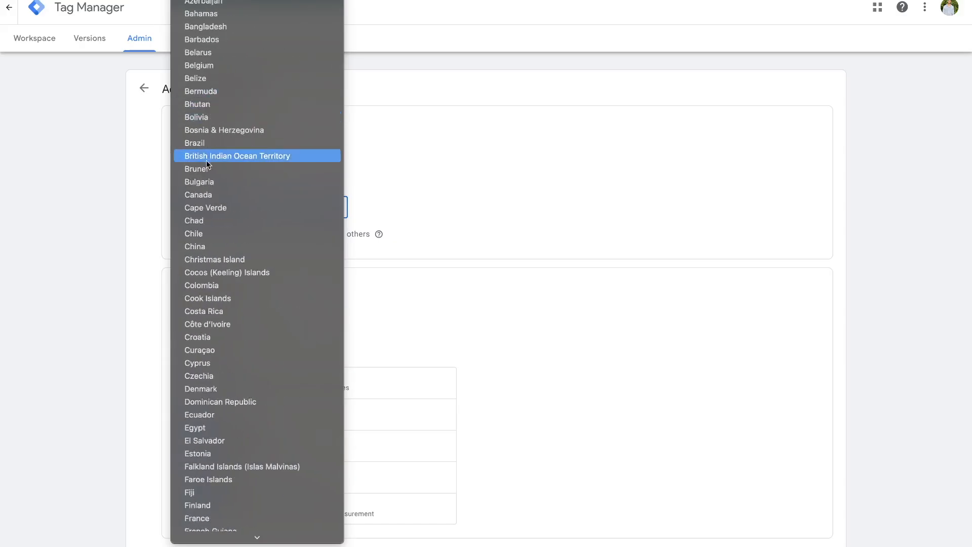
pyautogui.click(196, 196)
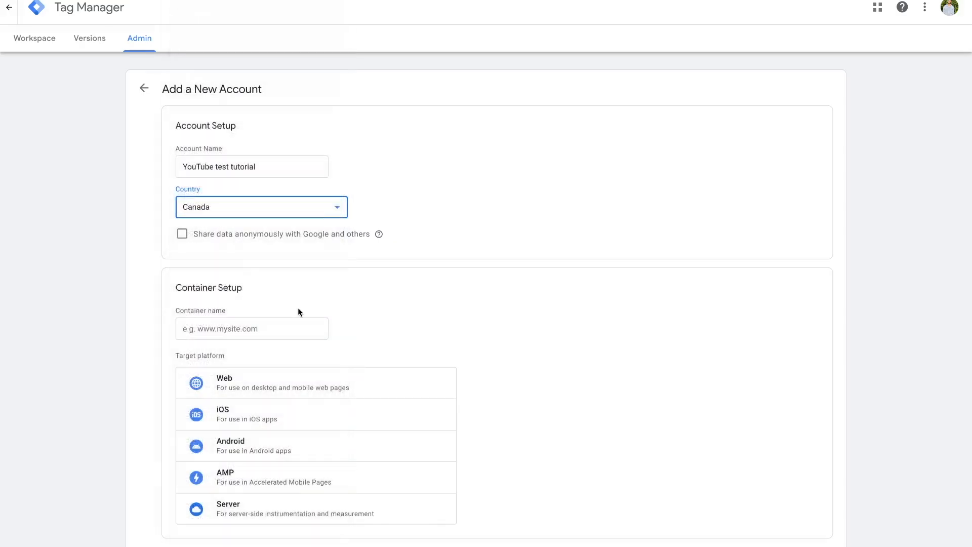
# Step: Name the container test website for youtube and choose Web as its target platform
pyautogui.scroll(-2, 299, 311)
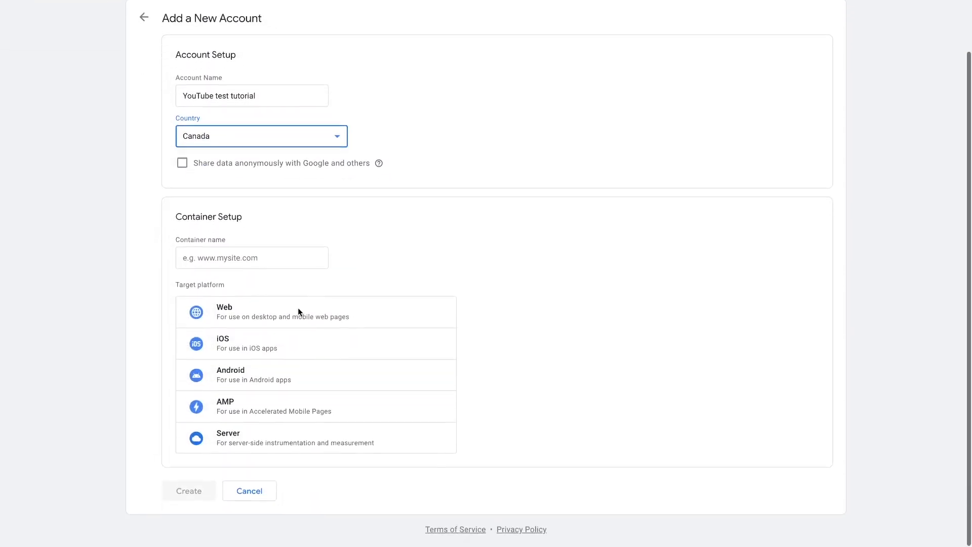
pyautogui.click(273, 262)
pyautogui.write('test ')
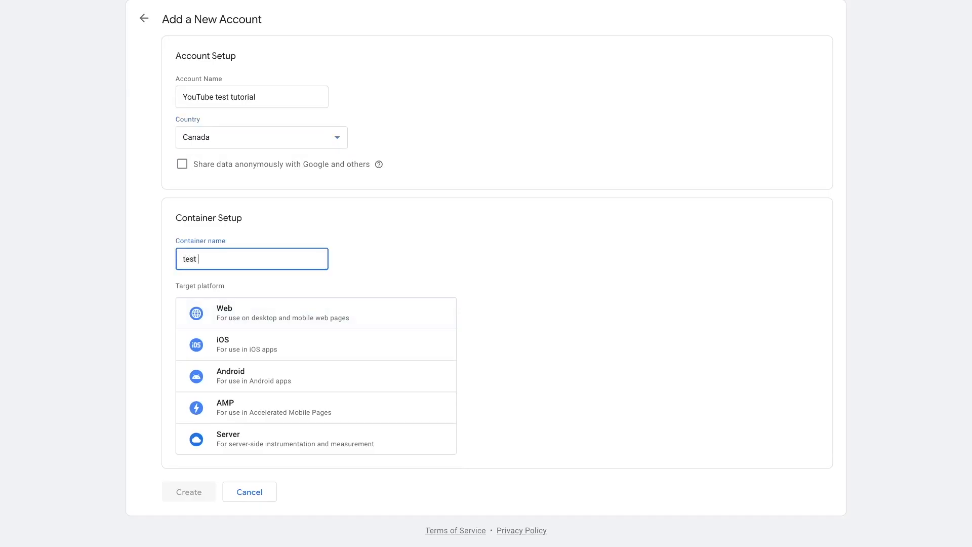
pyautogui.write('website for youtube')
pyautogui.click(273, 316)
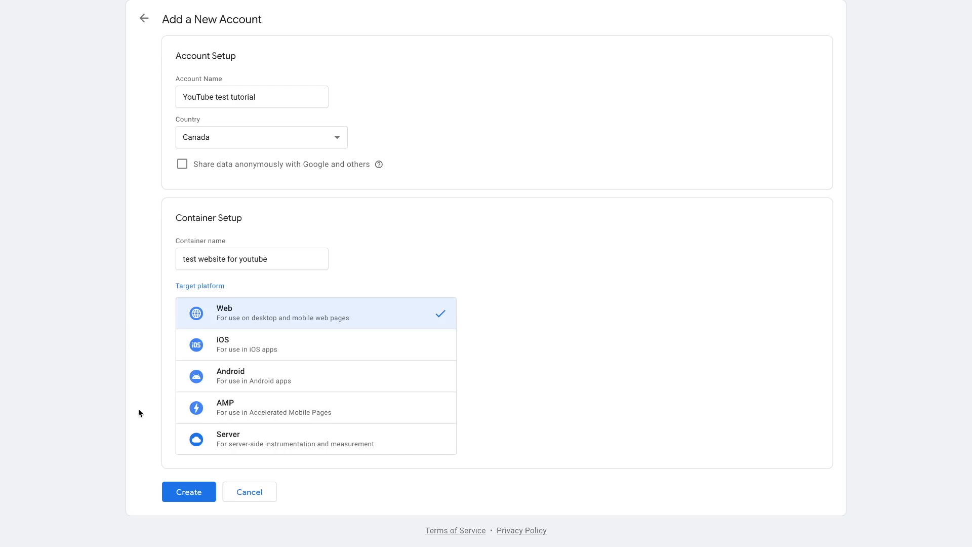
# Step: Create the account, accepting the service and data processing terms, and copy the head installation snippet
pyautogui.click(178, 499)
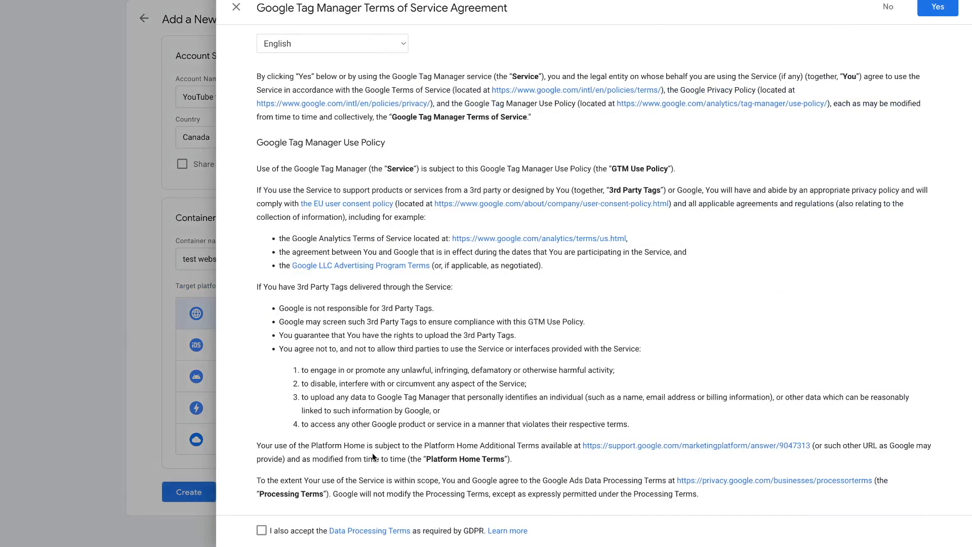
pyautogui.click(261, 532)
pyautogui.click(934, 9)
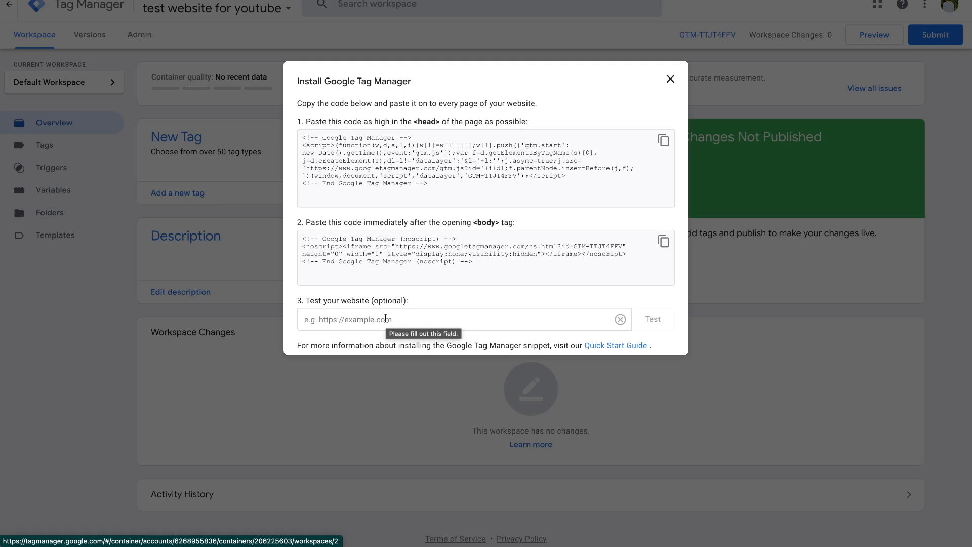
pyautogui.click(664, 142)
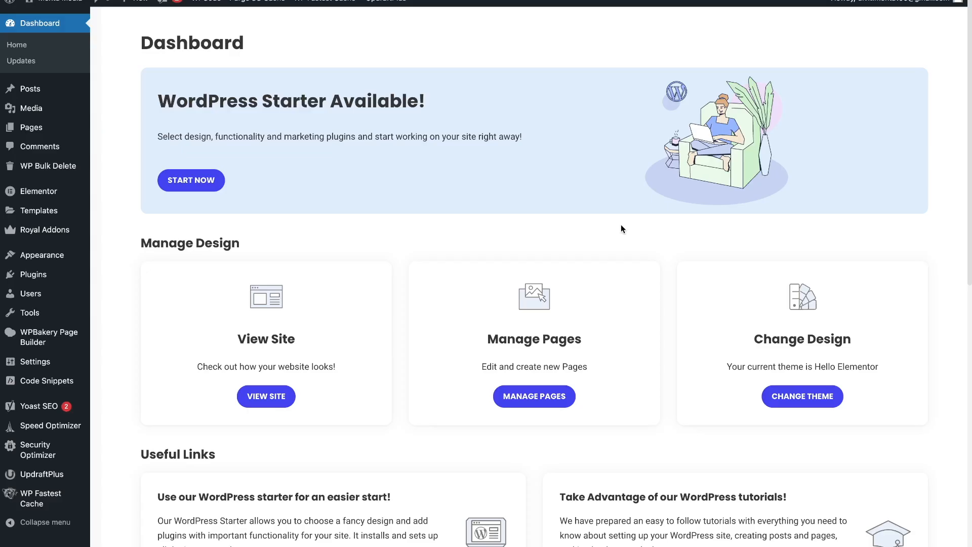
# Step: Switch to the WordPress dashboard and search the plugins available to add for wp code
pyautogui.moveTo(52, 282)
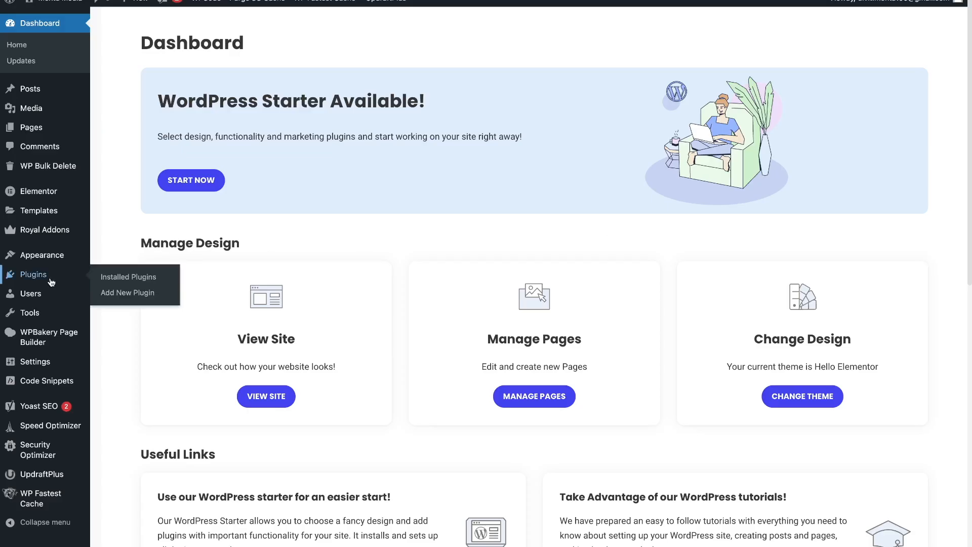
pyautogui.click(126, 293)
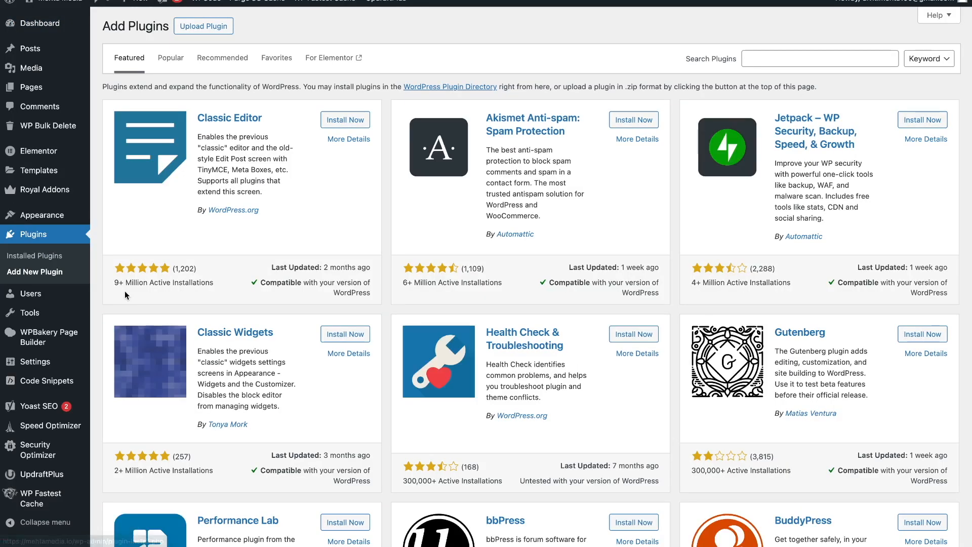
pyautogui.click(767, 61)
pyautogui.write('wp code')
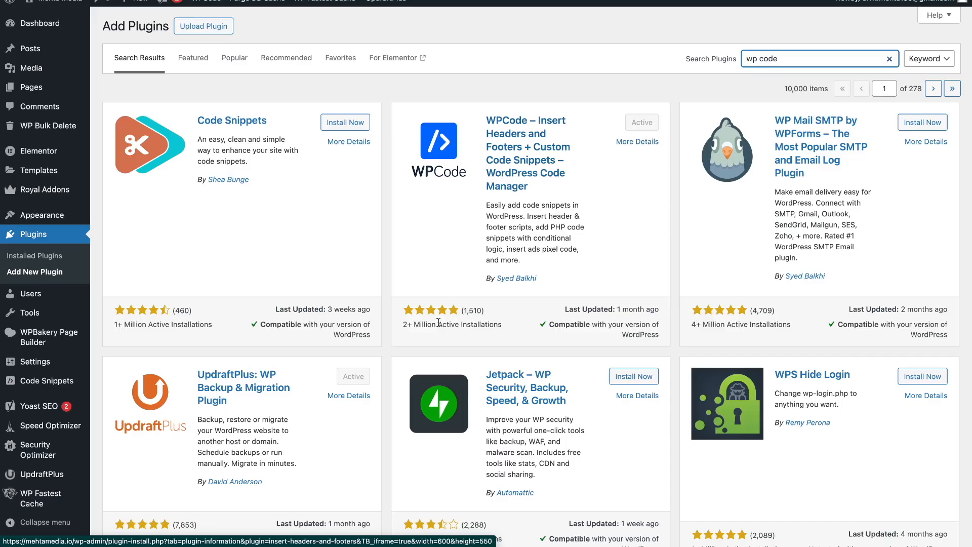
pyautogui.click(402, 328)
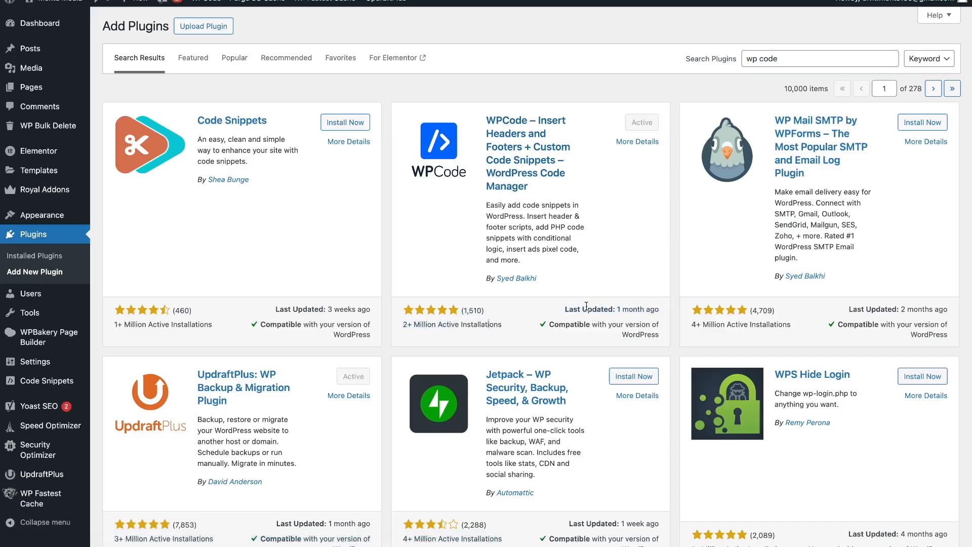
pyautogui.moveTo(564, 313)
pyautogui.mouseDown()
pyautogui.moveTo(622, 316)
pyautogui.moveTo(563, 308)
pyautogui.mouseUp()
# Step: Open WPCode's global header and footer settings and delete the existing Tag Manager code from the Header and Body sections
pyautogui.moveTo(43, 386)
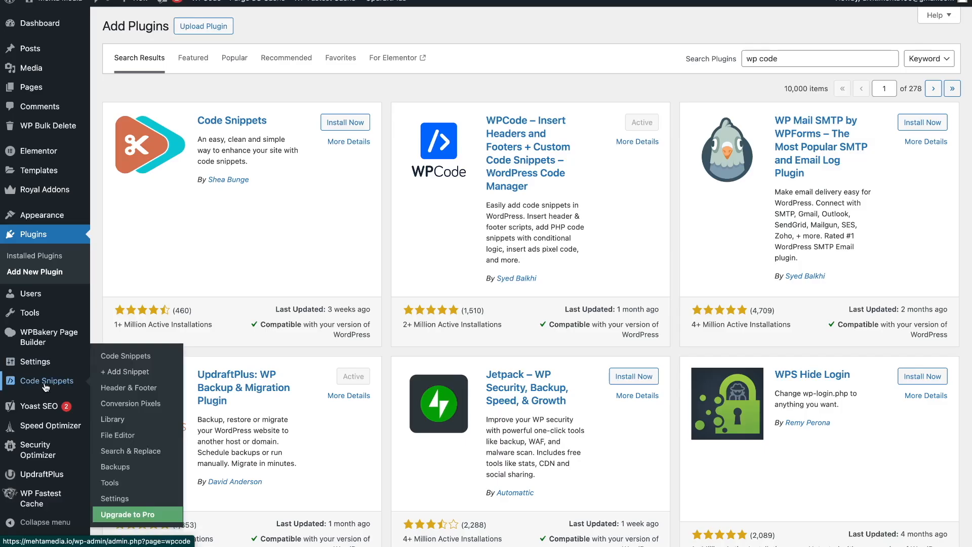
pyautogui.click(124, 393)
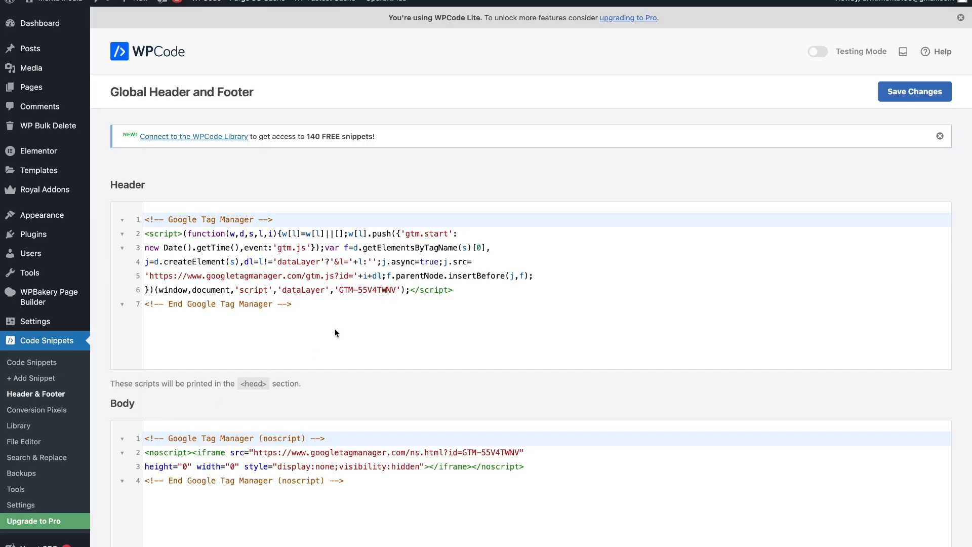
pyautogui.moveTo(254, 292); pyautogui.dragTo(141, 226)
pyautogui.press('BackSpace')
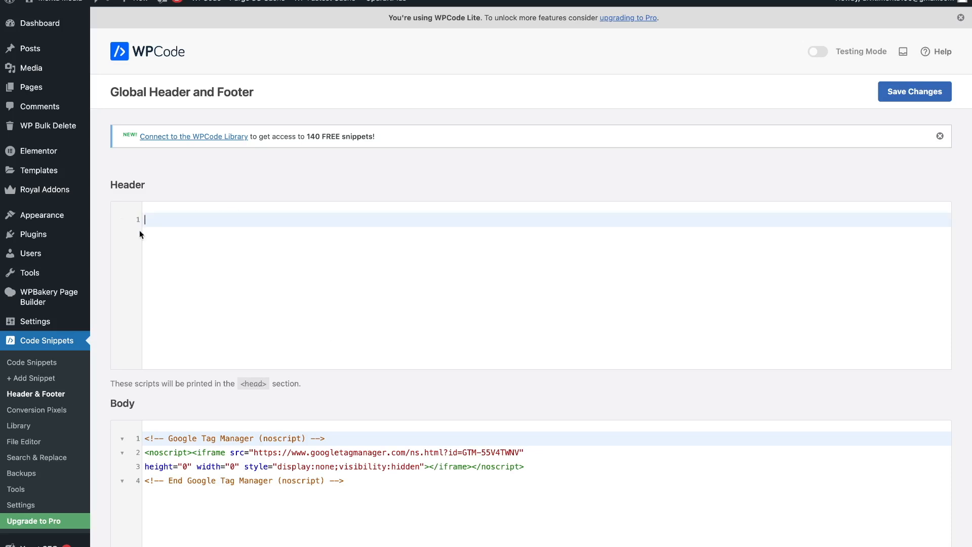
pyautogui.moveTo(354, 481); pyautogui.dragTo(140, 436)
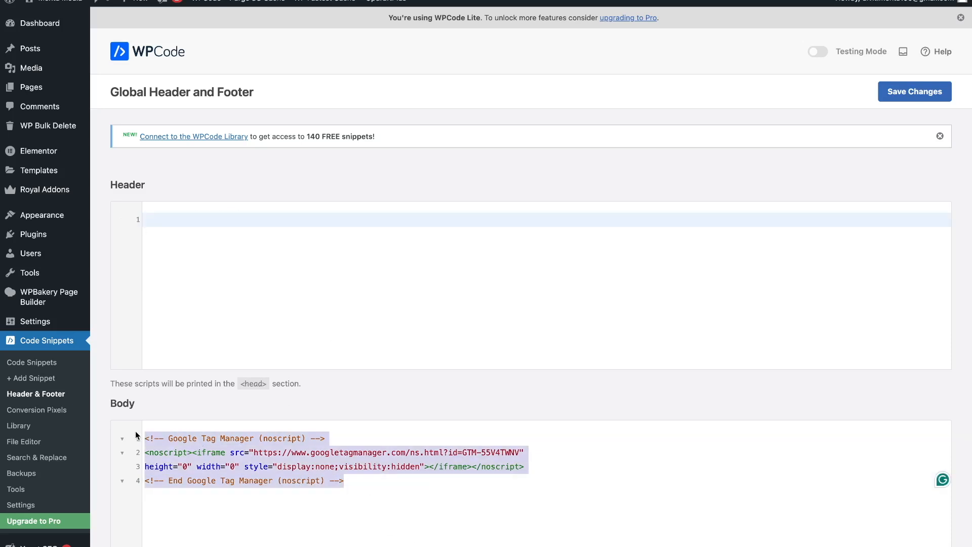
pyautogui.press('BackSpace')
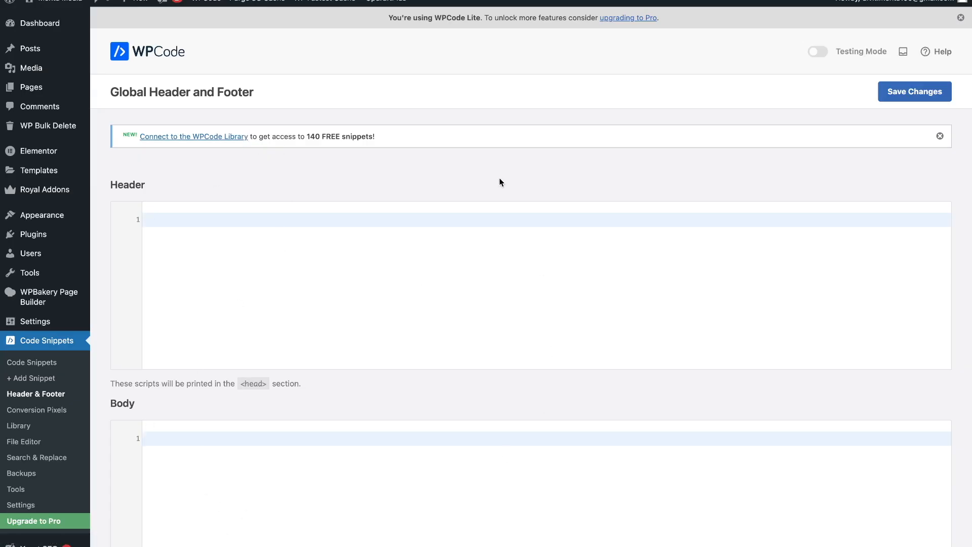
# Step: Copy the new container's head snippet from Google Tag Manager and paste it into WPCode's Header section
pyautogui.click(695, 1)
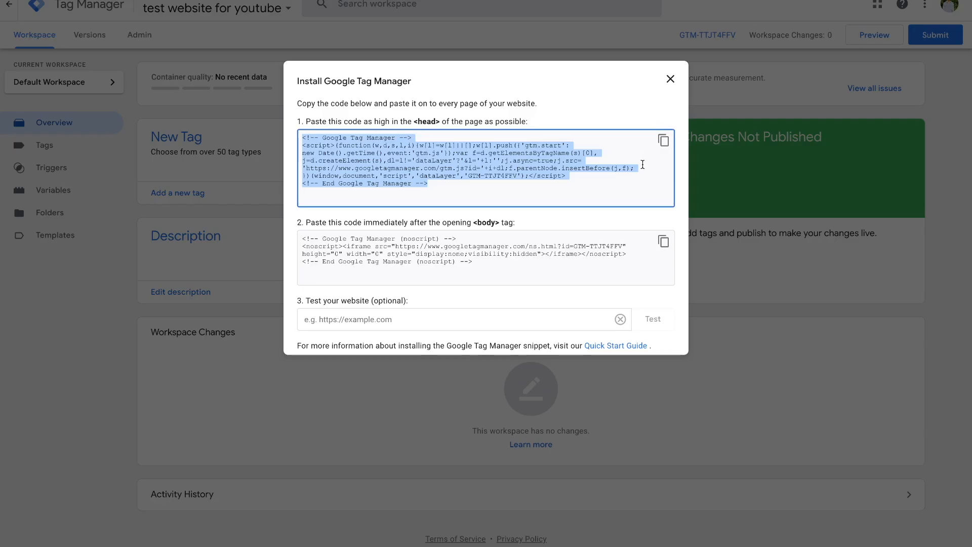
pyautogui.click(663, 141)
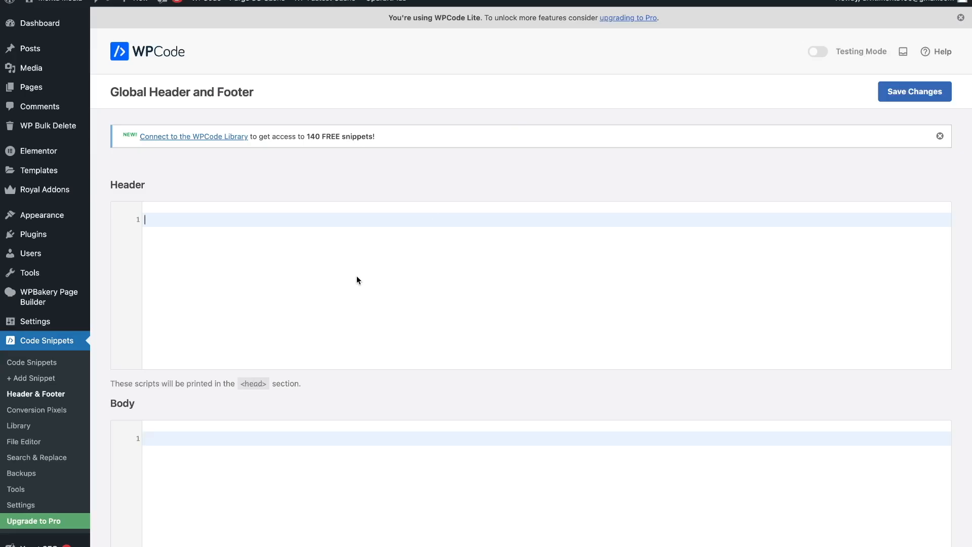
pyautogui.press('super+v')
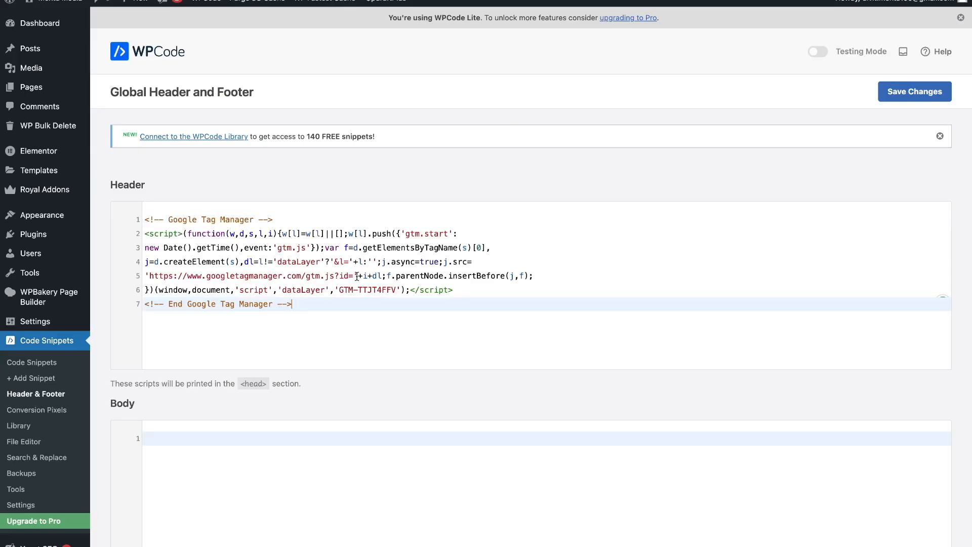
# Step: Copy the container's body noscript snippet from Google Tag Manager, paste it into WPCode's Body section and save the changes
pyautogui.scroll(-2, 357, 280)
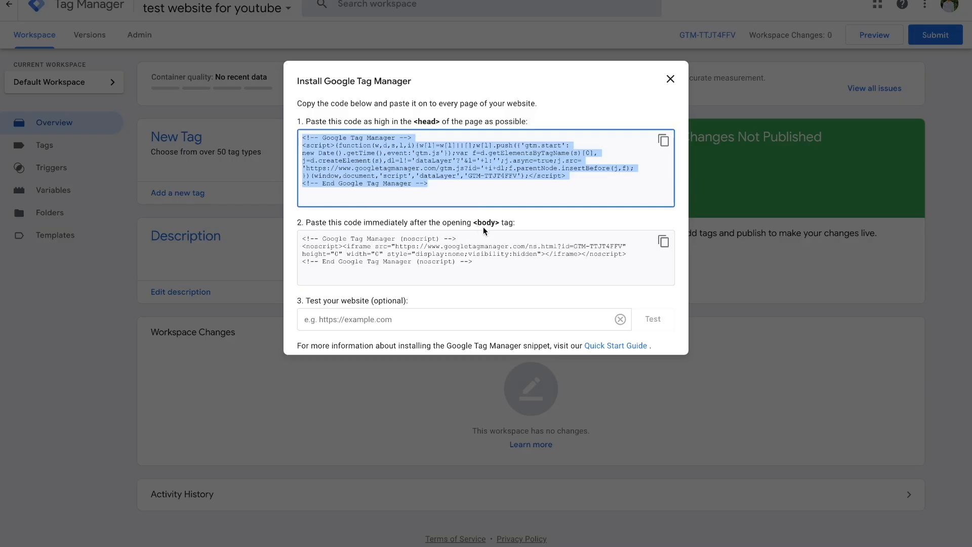
pyautogui.click(663, 241)
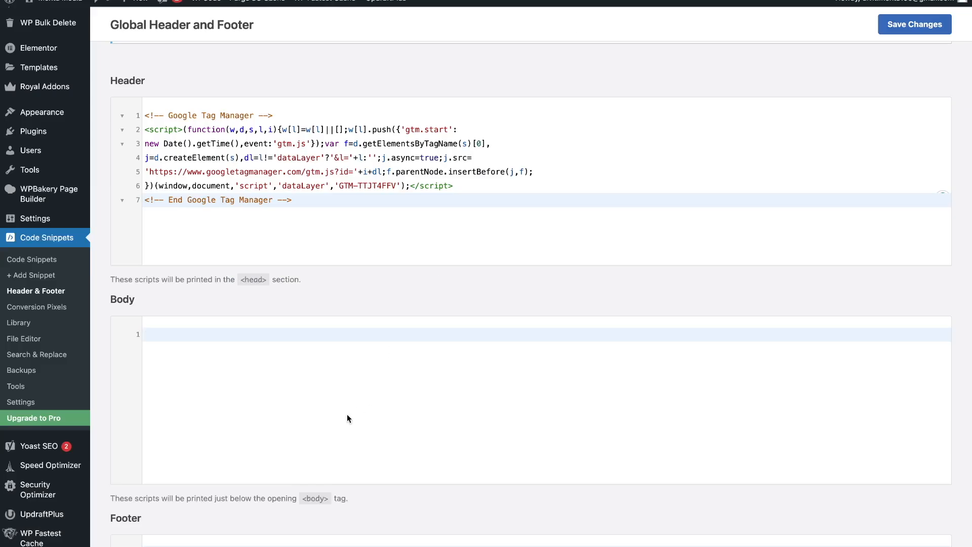
pyautogui.click(347, 414)
pyautogui.hotkey('ctrl', 'v')
pyautogui.scroll(-1, 347, 414)
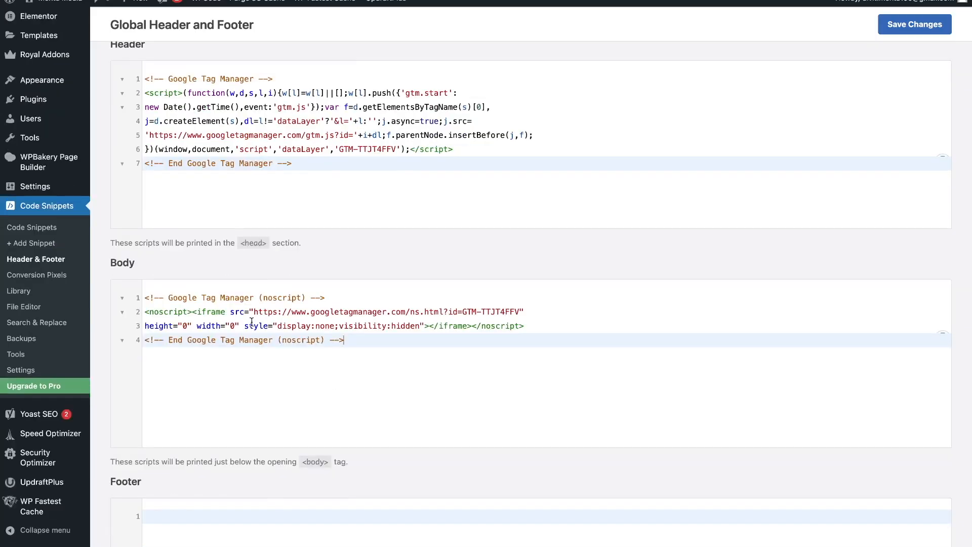
pyautogui.click(900, 30)
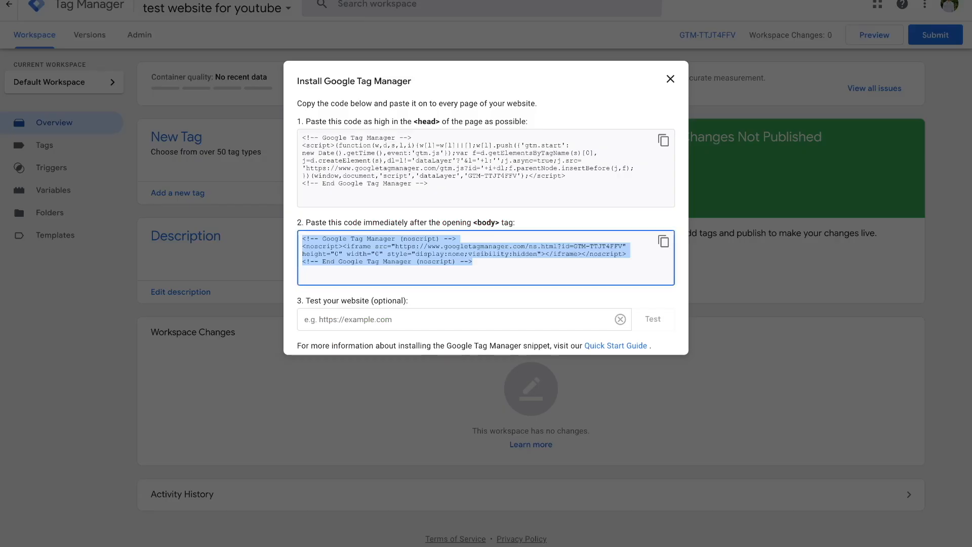
pyautogui.click(365, 319)
pyautogui.hotkey('ctrl', 'v')
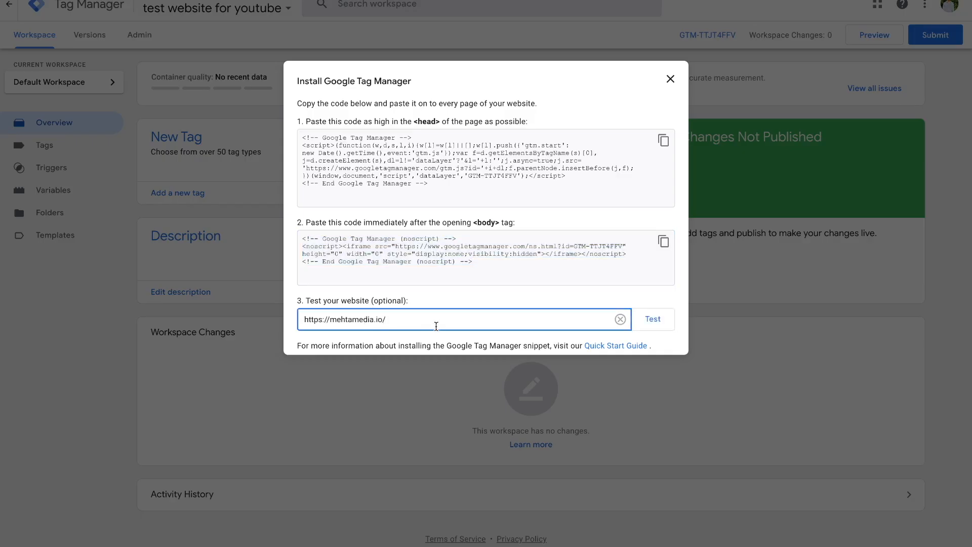
pyautogui.click(661, 319)
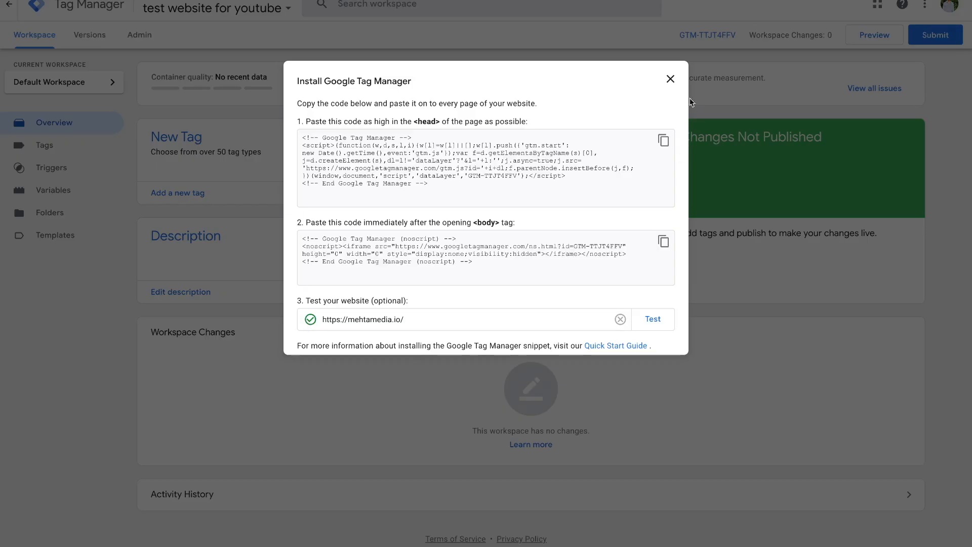
pyautogui.click(670, 79)
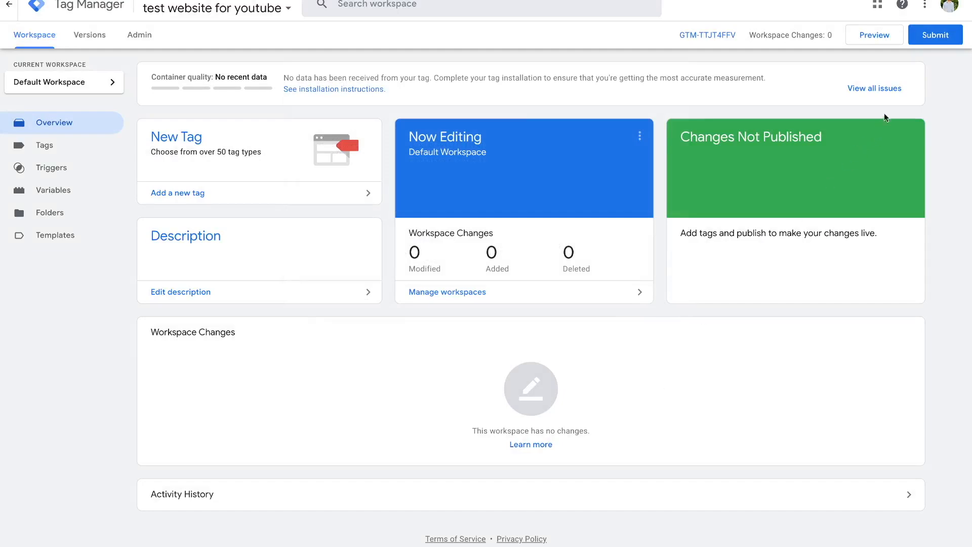
pyautogui.click(875, 37)
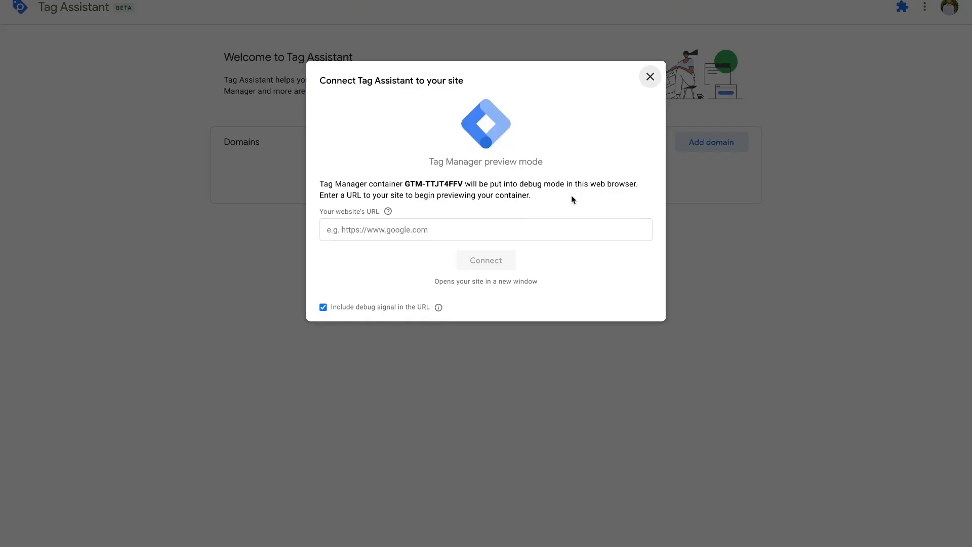
pyautogui.click(374, 230)
pyautogui.hotkey('ctrl', 'v')
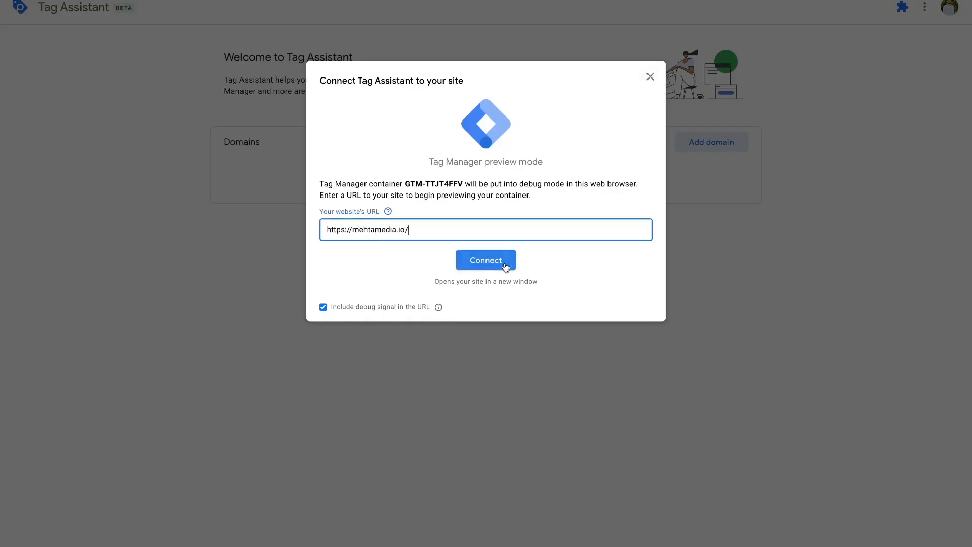
pyautogui.click(482, 262)
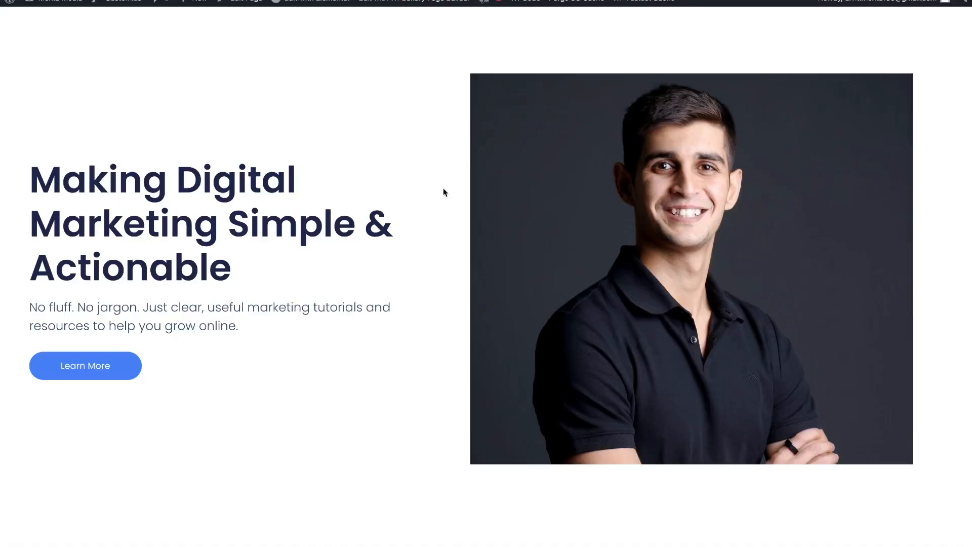
pyautogui.scroll(-2, 478, 405)
pyautogui.scroll(-1, 480, 408)
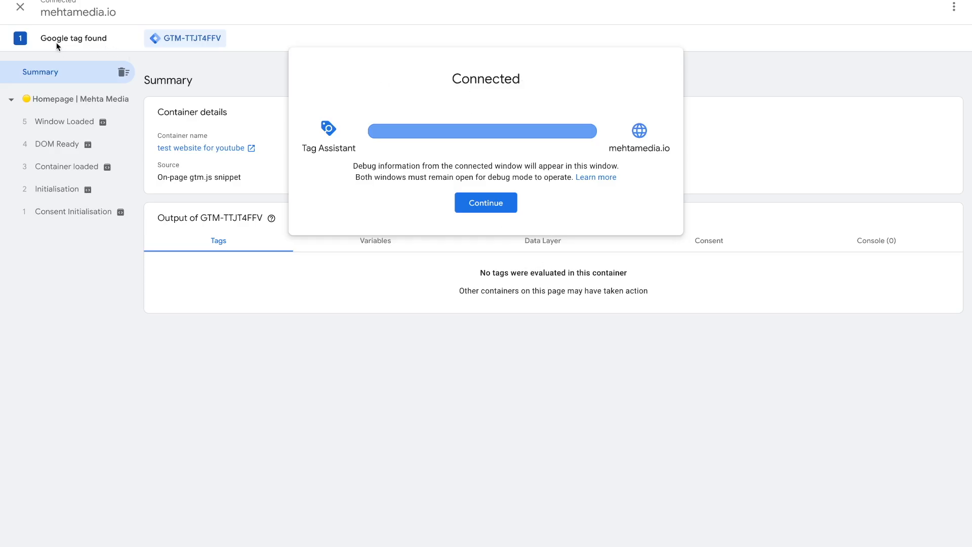
pyautogui.click(497, 211)
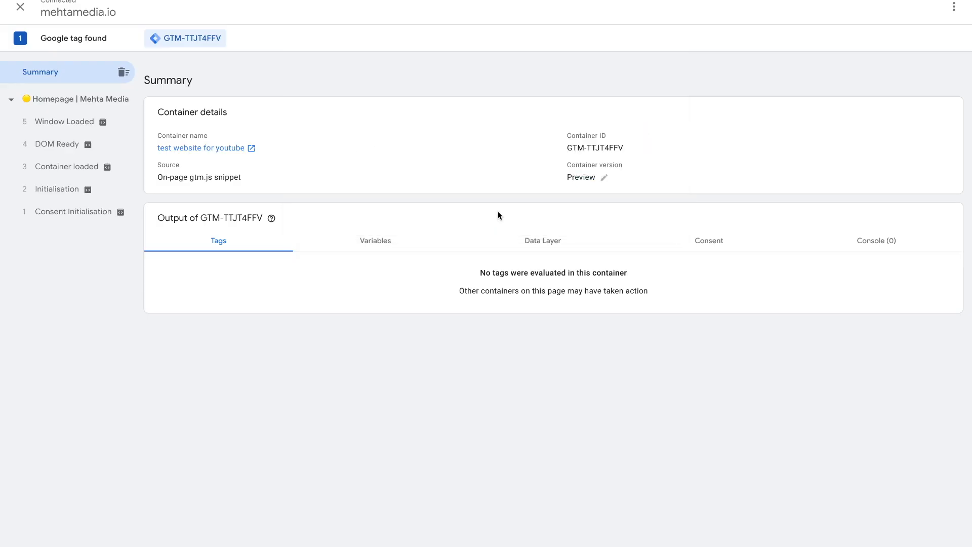